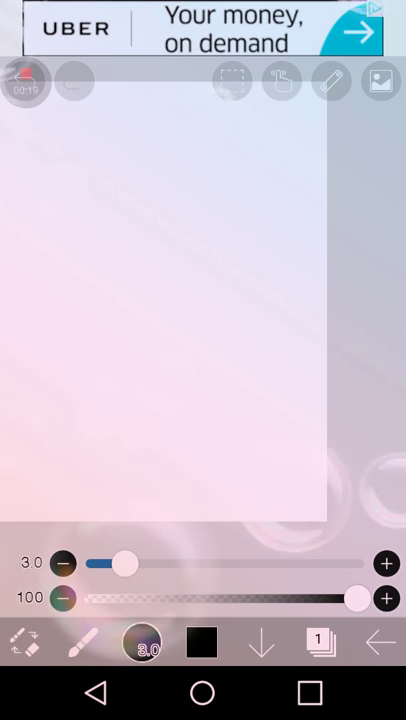
- Draw a small black mark near the canvas's left edge and bring up the tool list
left_click_drag(4, 134, 7, 142)
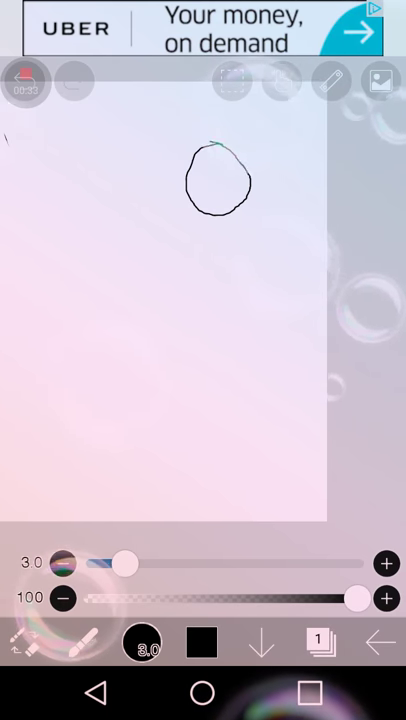
scroll(218, 180, "up", 5)
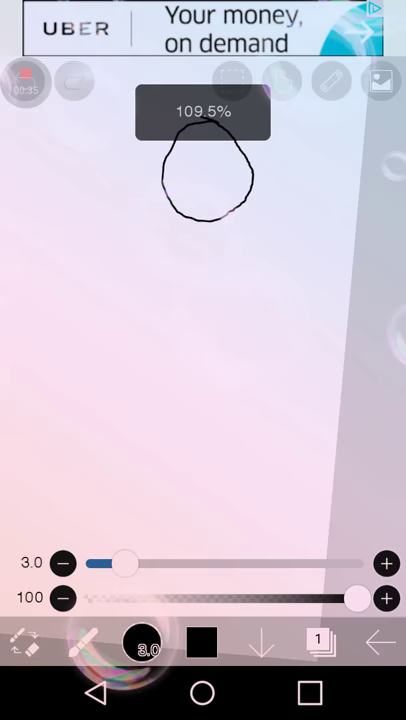
scroll(200, 230, "down", 2)
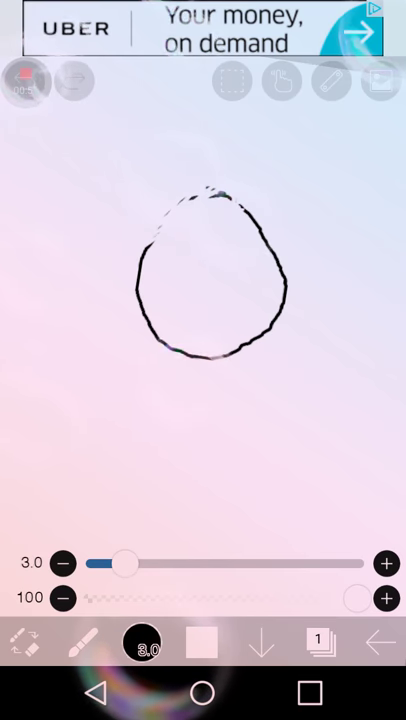
left_click(84, 643)
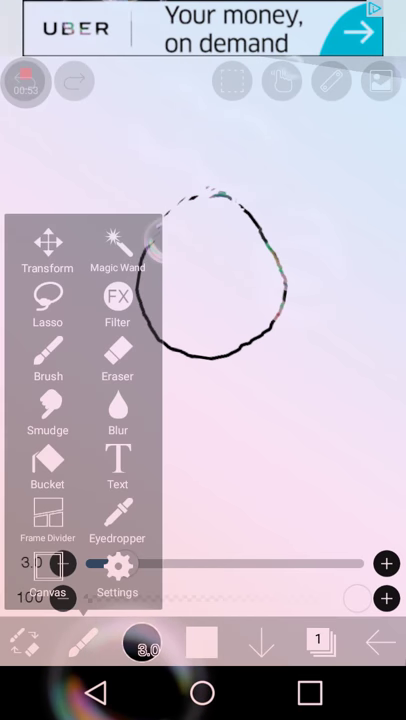
- Close the tool list and return to the canvas
left_click(48, 360)
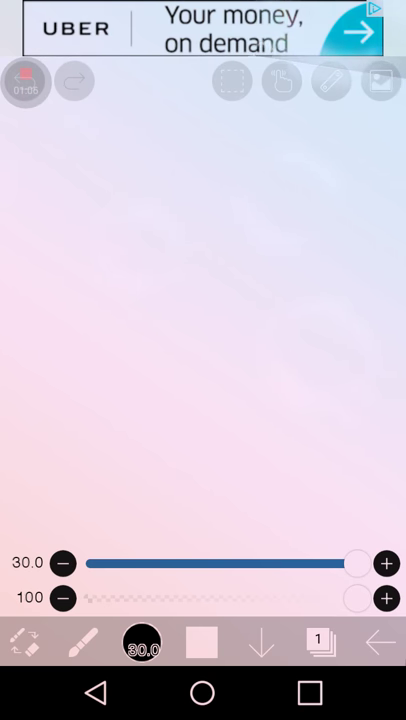
- Change the painting colour to near-black using the colour wheel
left_click(201, 643)
mouse_move(120, 210)
left_mouse_down()
mouse_move(150, 385)
mouse_move(235, 395)
left_mouse_up()
left_click(278, 292)
left_click(203, 366)
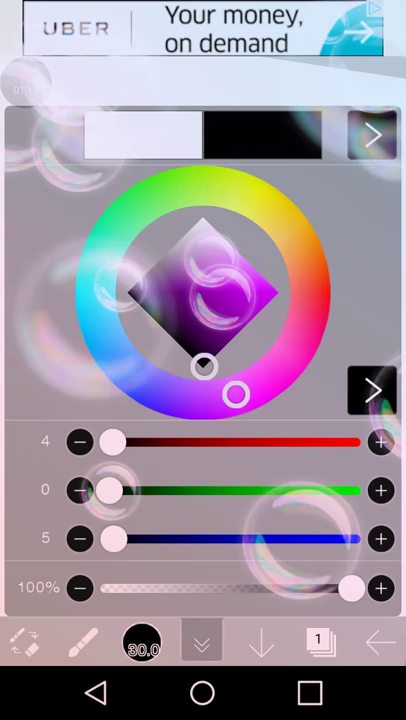
left_click(148, 386)
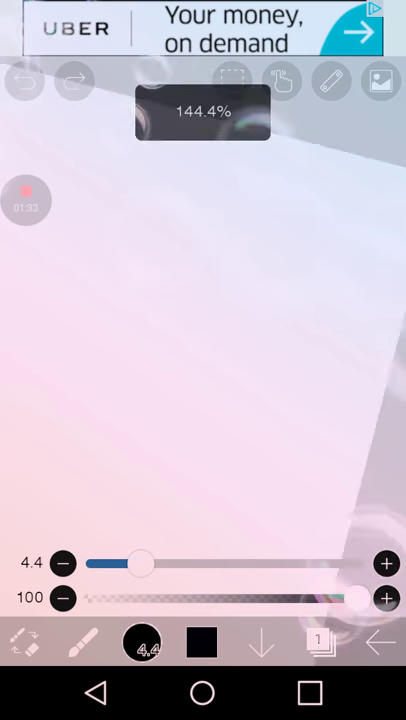
scroll(203, 300, "down", 5)
scroll(150, 300, "up", 3)
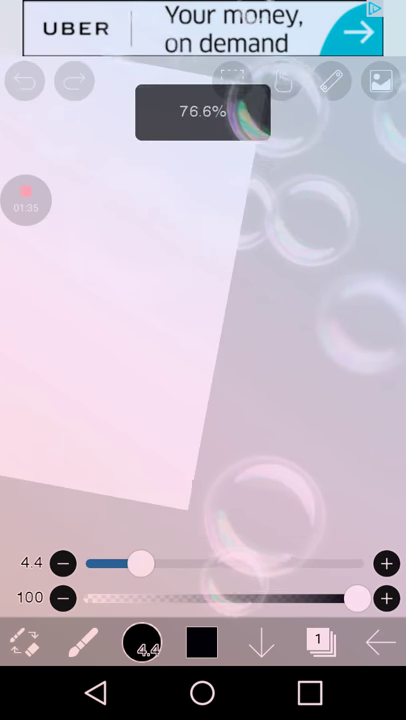
scroll(150, 300, "down", 1)
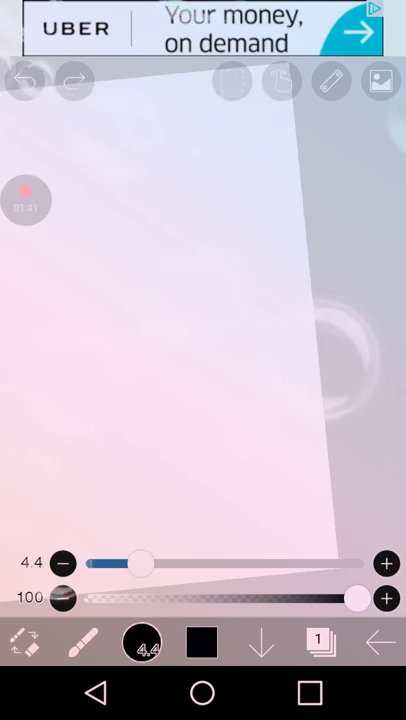
- Sketch the cat's head with a pointed ear and a wavy-outlined oval eye
mouse_move(210, 212)
left_mouse_down()
mouse_move(168, 225)
mouse_move(148, 248)
left_mouse_up()
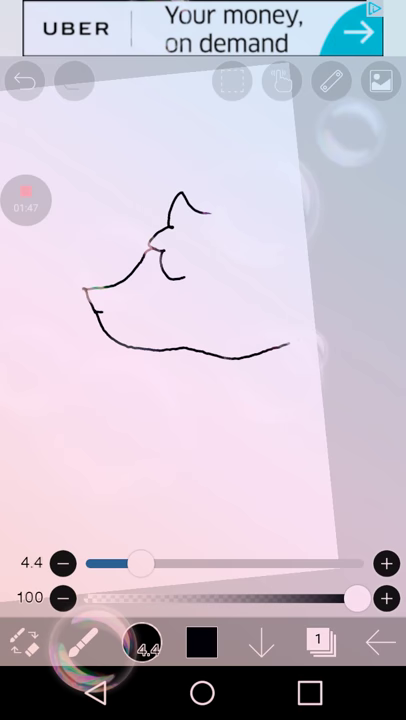
scroll(200, 300, "up", 5)
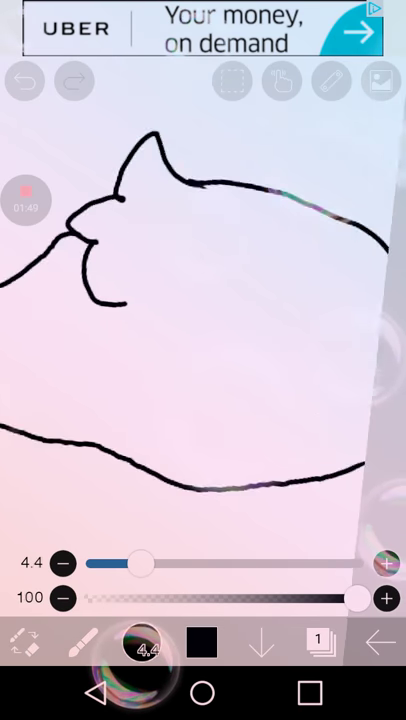
scroll(200, 300, "up", 1)
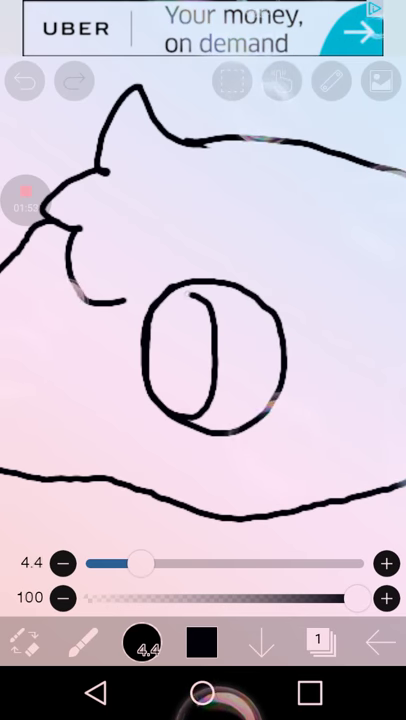
left_click_drag(168, 296, 200, 345)
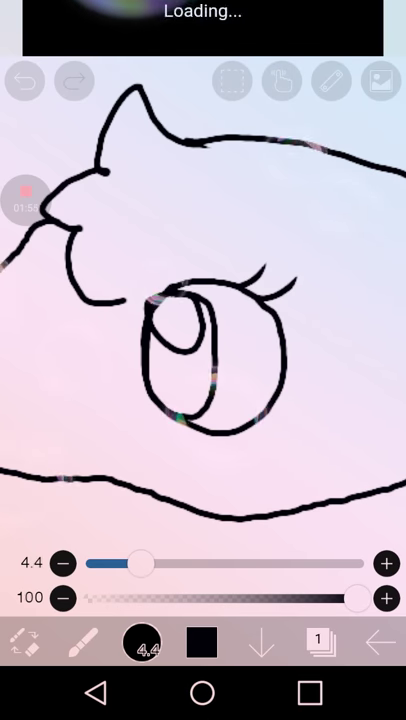
left_click_drag(160, 278, 118, 360)
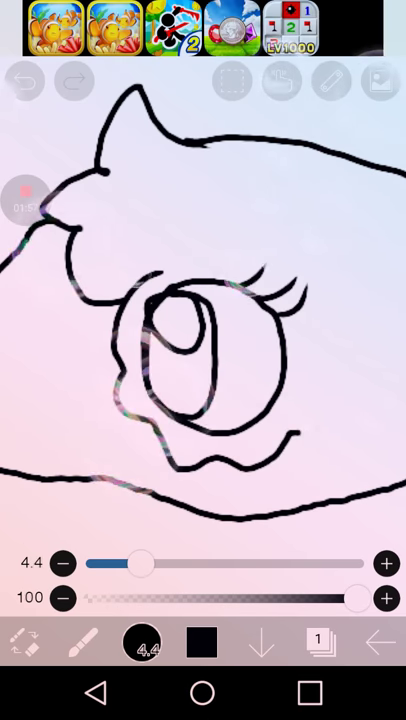
scroll(200, 300, "down", 3)
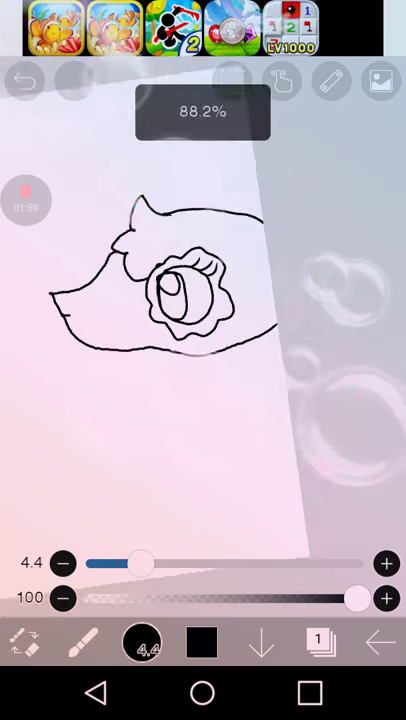
scroll(200, 300, "up", 5)
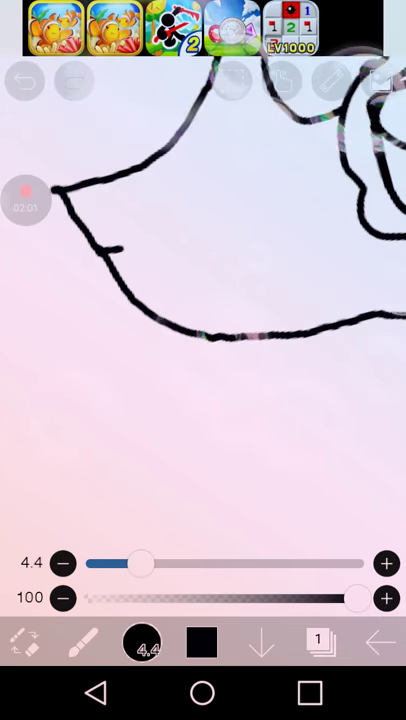
- Draw the zigzag mouth with its inner loop and line, plus the horn curve and stripes
left_click_drag(110, 250, 215, 240)
scroll(200, 300, "up", 4)
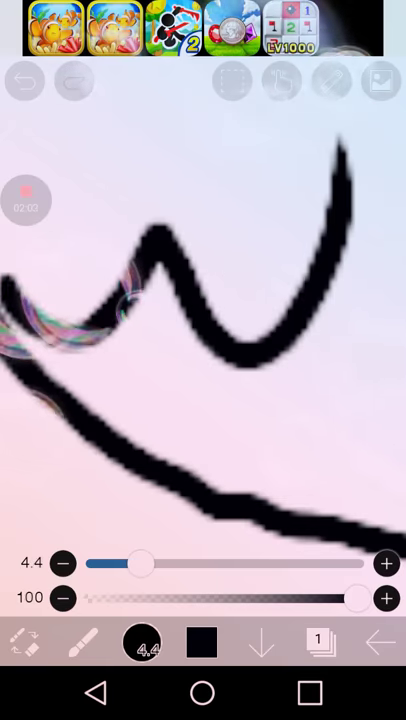
left_click_drag(160, 260, 200, 420)
left_click_drag(150, 300, 170, 380)
scroll(200, 300, "down", 4)
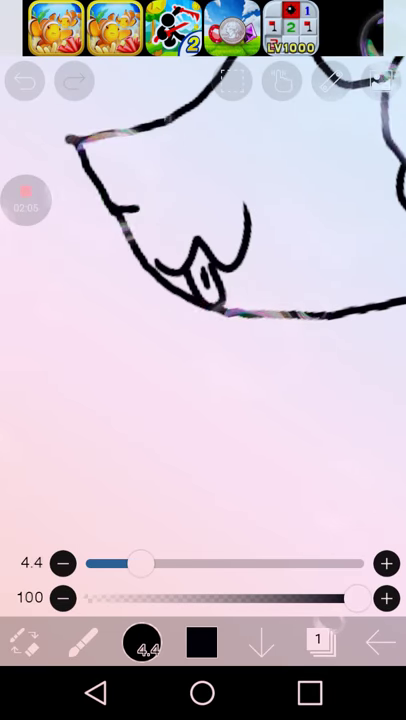
scroll(200, 300, "down", 5)
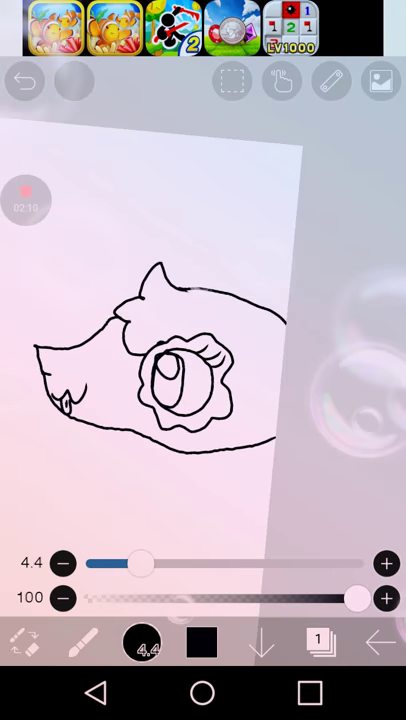
scroll(150, 350, "up", 3)
scroll(150, 350, "up", 3)
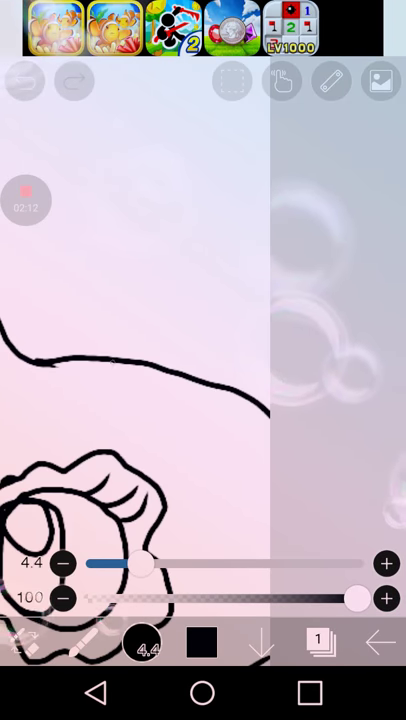
mouse_move(115, 355)
left_mouse_down()
mouse_move(268, 210)
mouse_move(125, 345)
mouse_move(210, 370)
left_mouse_up()
left_click_drag(150, 300, 200, 280)
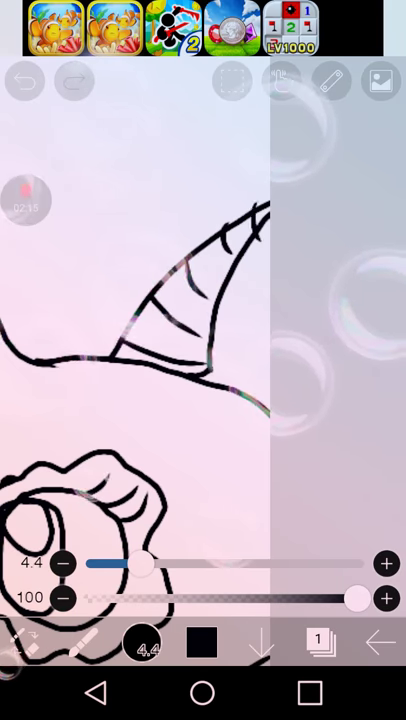
scroll(150, 300, "down", 5)
scroll(200, 150, "up", 5)
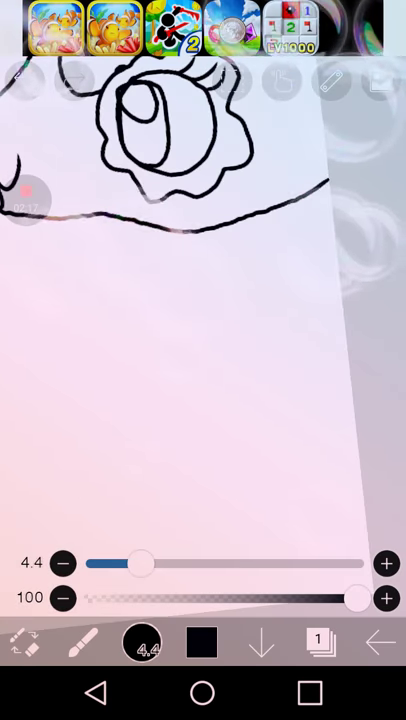
- Draw the body outline, leaf-shaped arm and rounded paw, using Redo to restore arm strokes
left_click_drag(200, 230, 340, 280)
left_click_drag(150, 300, 195, 520)
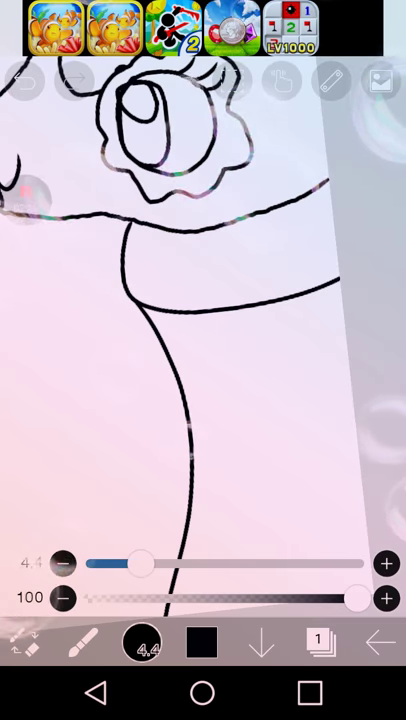
scroll(200, 250, "up", 3)
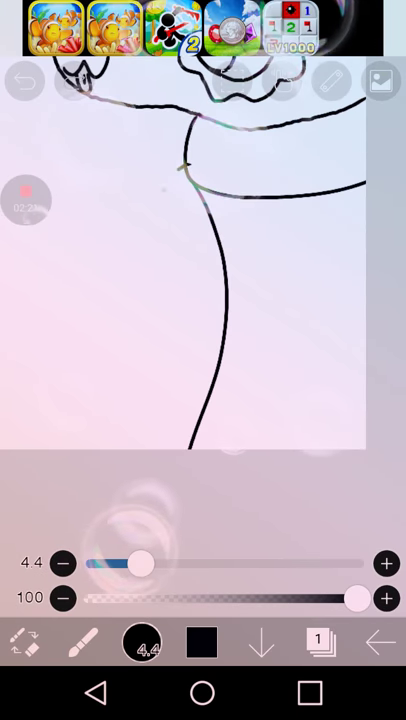
left_click_drag(185, 175, 150, 345)
left_click_drag(148, 190, 150, 340)
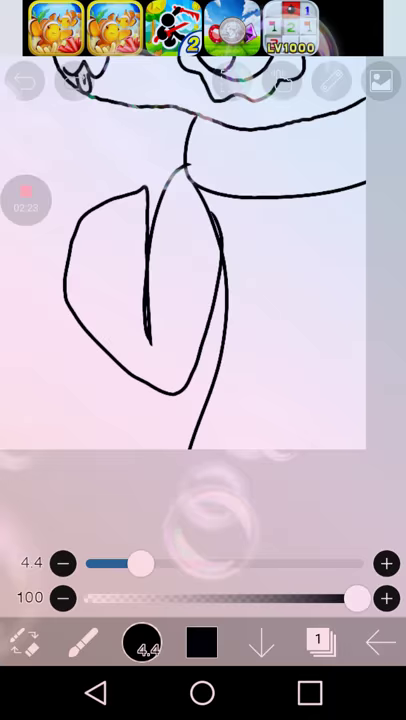
scroll(200, 250, "down", 3)
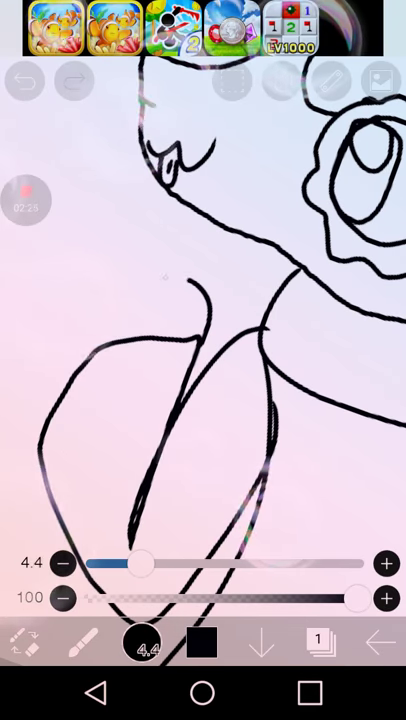
left_click_drag(195, 290, 205, 330)
left_click(75, 80)
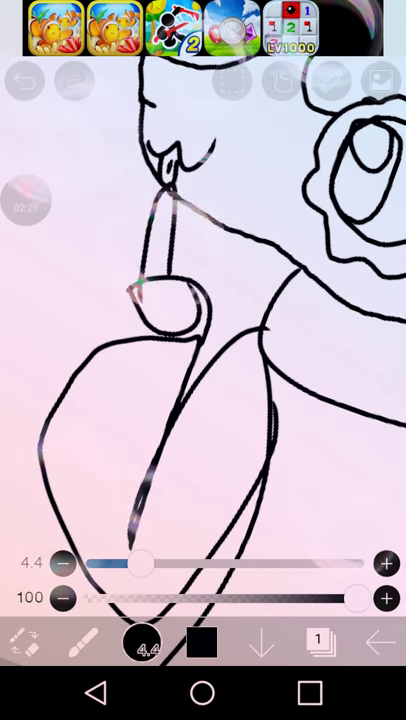
left_click_drag(140, 285, 135, 325)
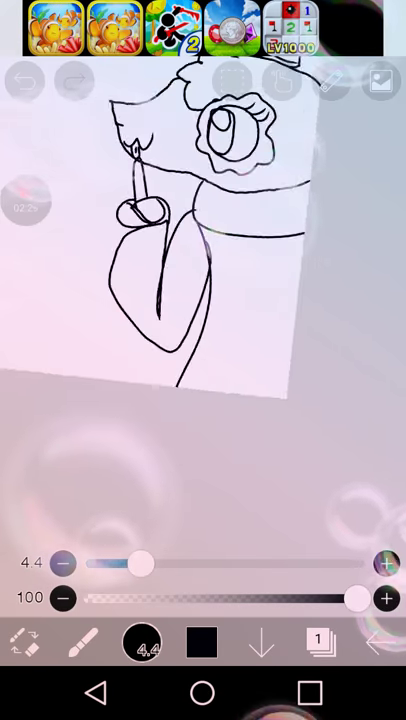
scroll(130, 250, "up", 5)
scroll(120, 250, "up", 3)
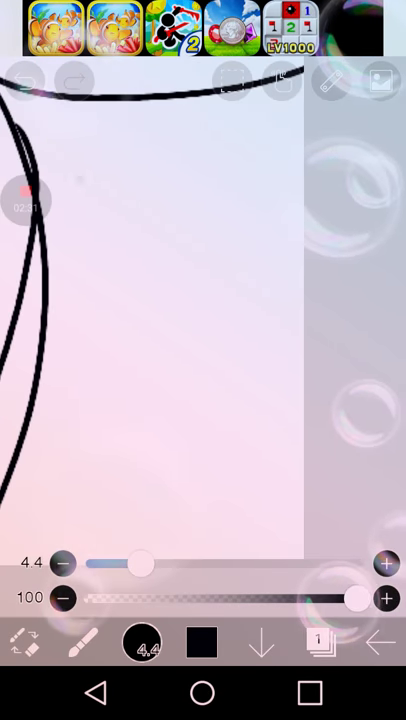
- Sketch a small round-headed creature with a spiral eye, two dots and a smile
left_click_drag(150, 190, 180, 315)
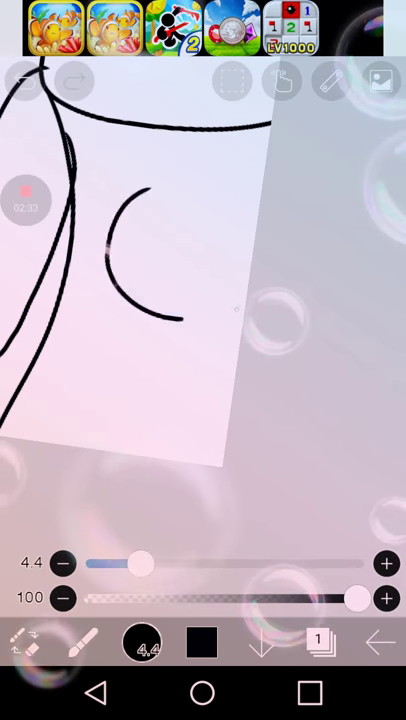
left_click_drag(120, 230, 255, 300)
left_click_drag(100, 270, 145, 250)
left_click_drag(190, 180, 250, 175)
left_click(140, 235)
left_click(200, 220)
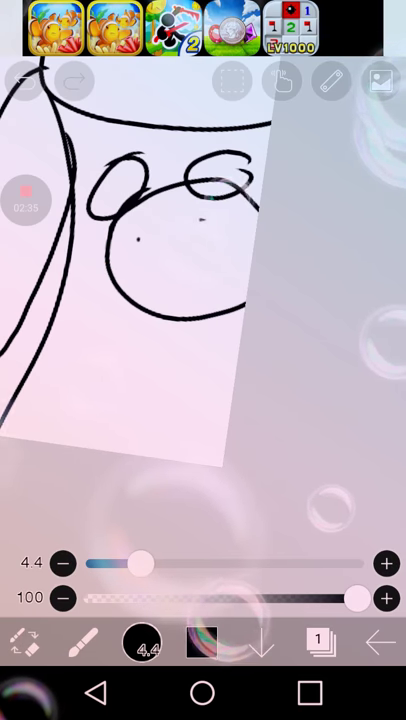
left_click_drag(165, 235, 195, 228)
scroll(150, 250, "down", 5)
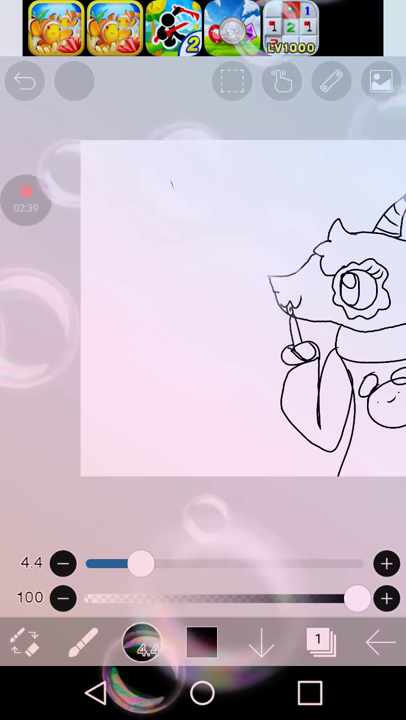
- Thin the brush to 3.0 and sketch the second character's rough round head
mouse_move(140, 563)
left_mouse_down()
mouse_move(98, 563)
mouse_move(124, 563)
left_mouse_up()
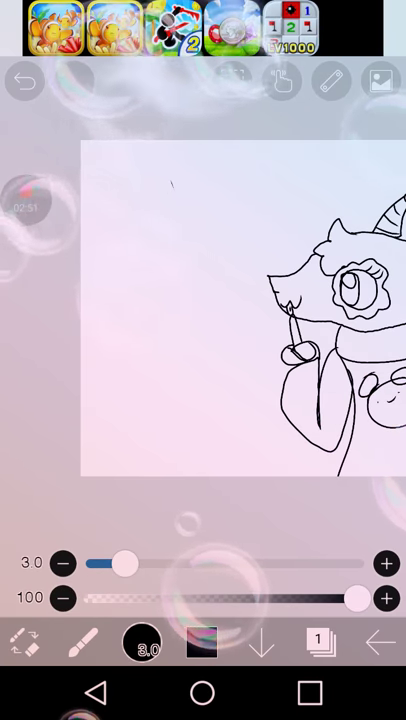
mouse_move(120, 200)
left_mouse_down()
mouse_move(185, 345)
mouse_move(160, 345)
left_mouse_up()
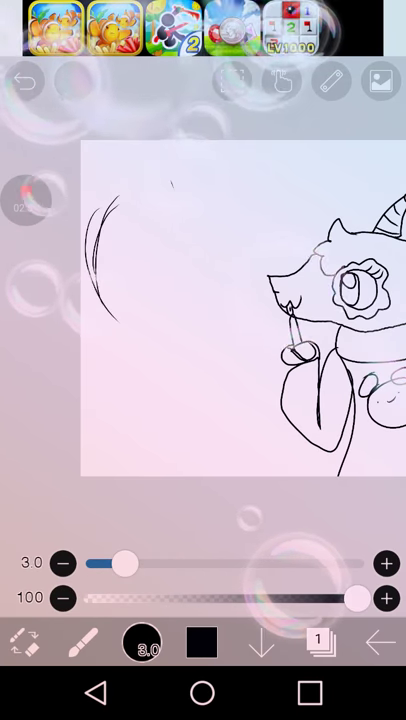
left_click_drag(100, 215, 130, 340)
left_click_drag(180, 180, 150, 340)
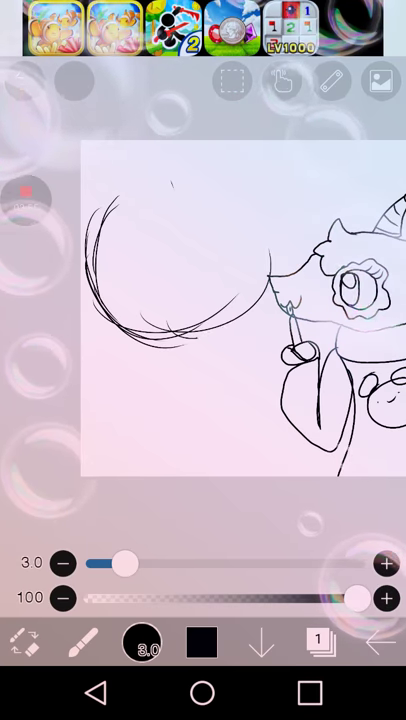
left_click_drag(150, 175, 245, 300)
left_click_drag(245, 220, 160, 345)
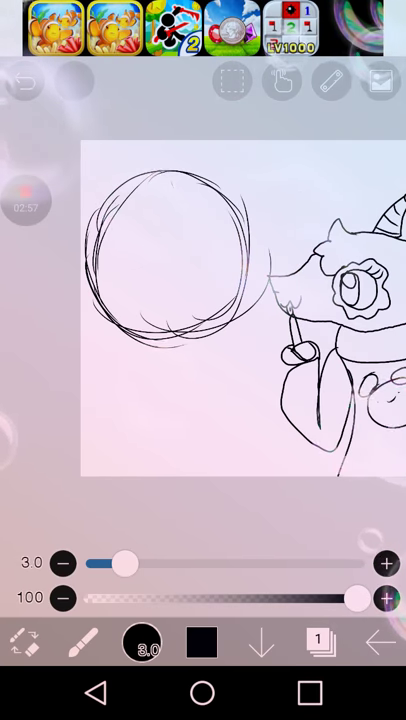
- Add curls and loops to the head and draw two neck lines below it
left_click_drag(165, 180, 215, 142)
left_click_drag(155, 225, 215, 222)
left_click_drag(185, 240, 180, 242)
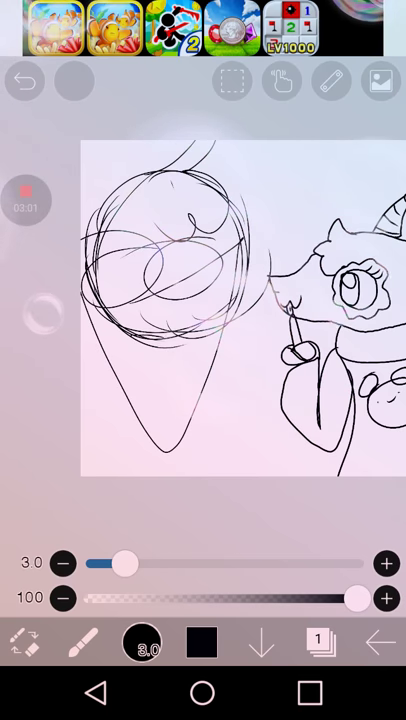
scroll(200, 300, "up", 1)
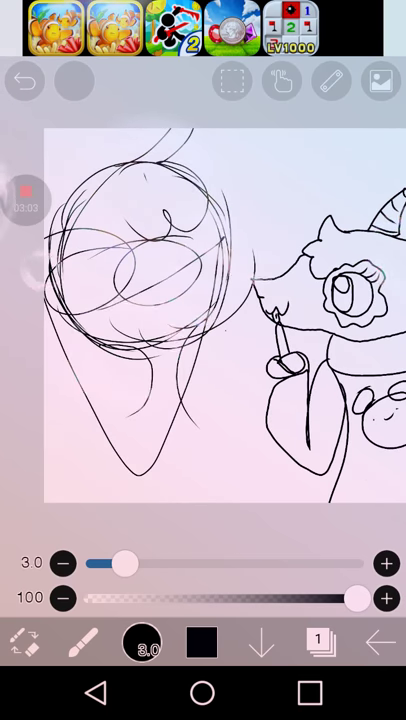
left_click_drag(130, 405, 128, 498)
left_click_drag(200, 430, 205, 498)
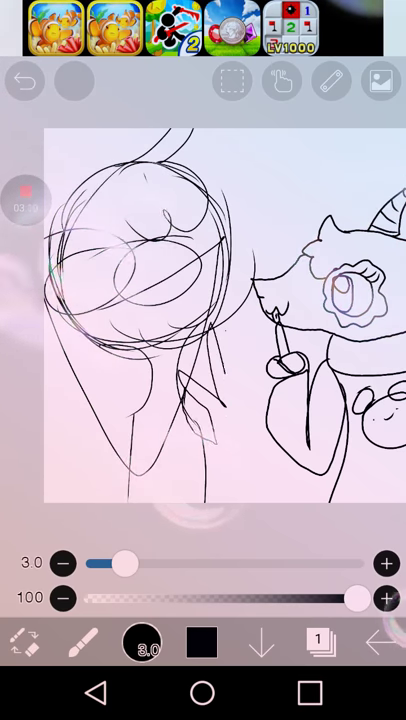
scroll(200, 300, "up", 2)
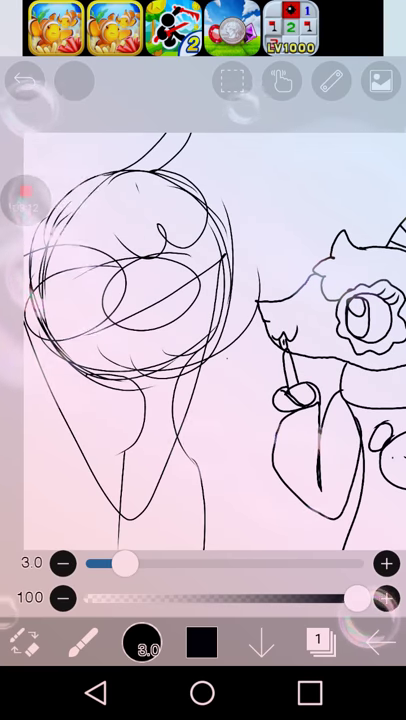